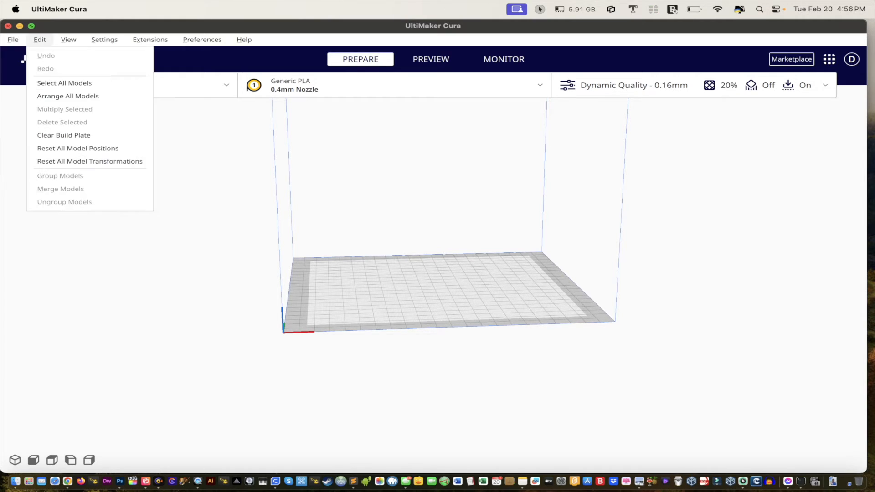
- Open the recent file fish.stl and lay the fish model flat on the build plate
{"action": "mouse_move", "coordinate": [32, 81]}
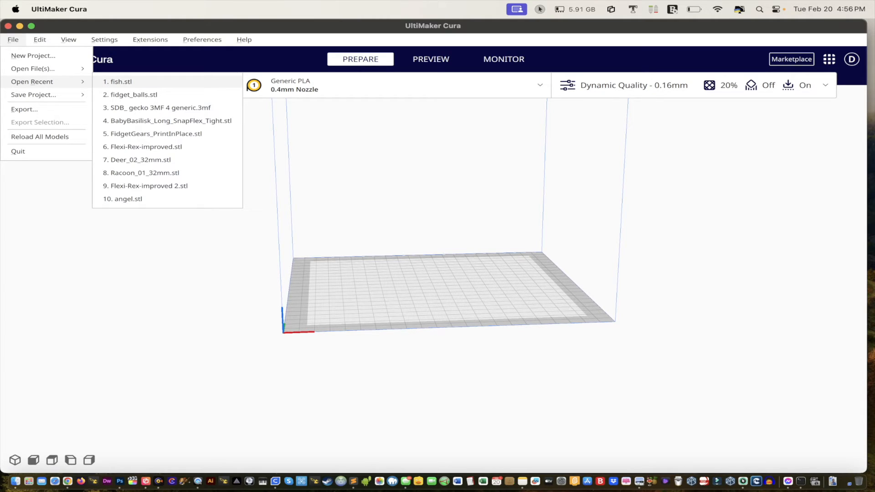
{"action": "left_click", "coordinate": [119, 81]}
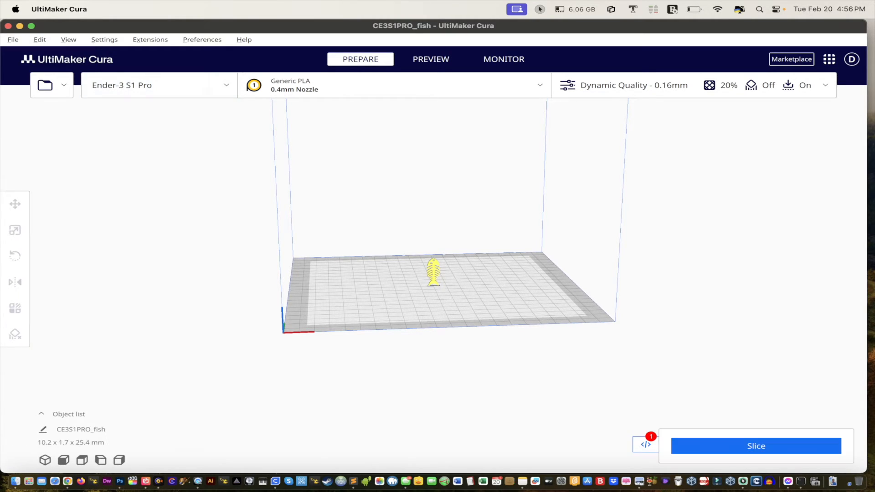
{"action": "key", "text": "super+a"}
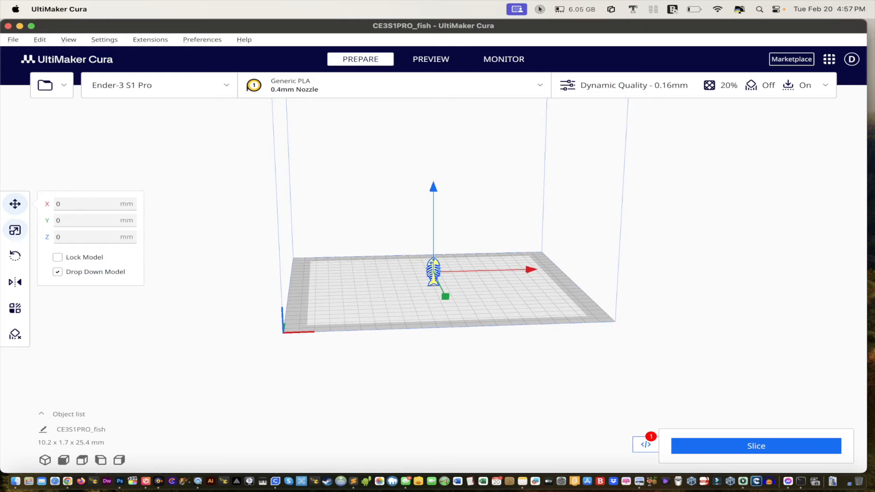
{"action": "left_click", "coordinate": [15, 230]}
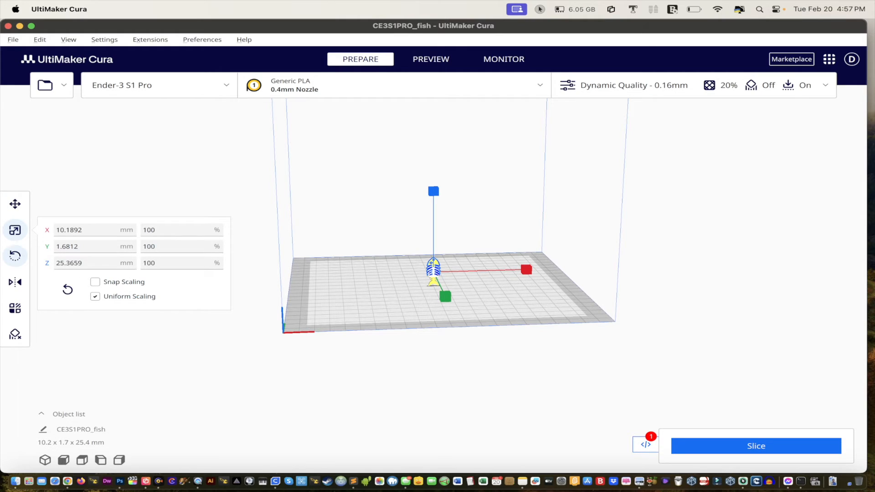
{"action": "left_click", "coordinate": [15, 256]}
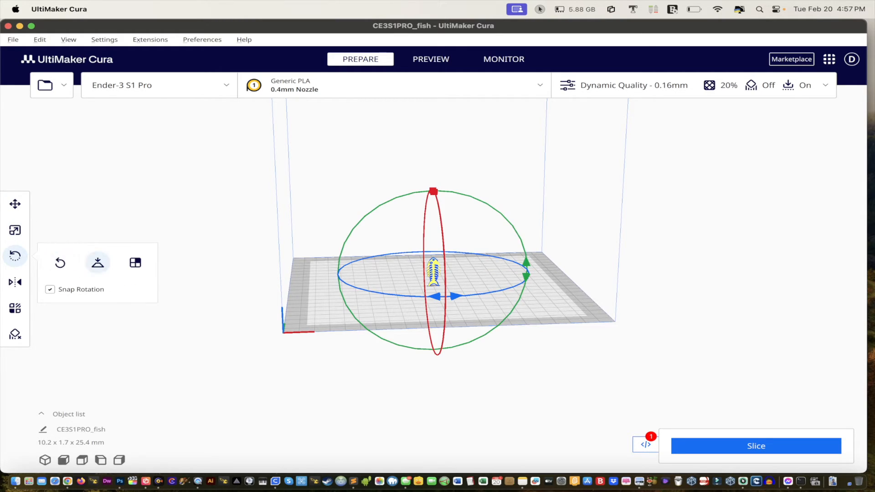
{"action": "left_click", "coordinate": [97, 263]}
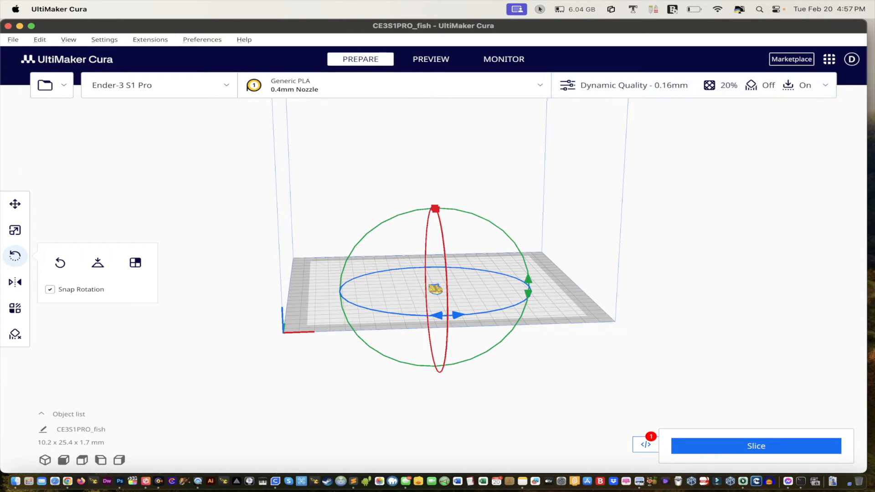
- View the version information of UltiMaker Cura and close it
{"action": "left_click", "coordinate": [59, 9]}
{"action": "left_click", "coordinate": [244, 40]}
{"action": "left_click", "coordinate": [243, 40]}
{"action": "left_click", "coordinate": [252, 136]}
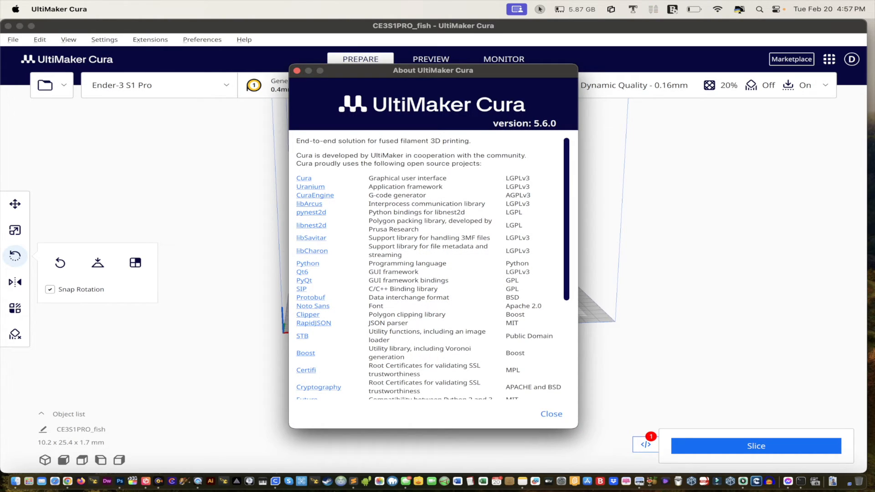
{"action": "left_click", "coordinate": [297, 70]}
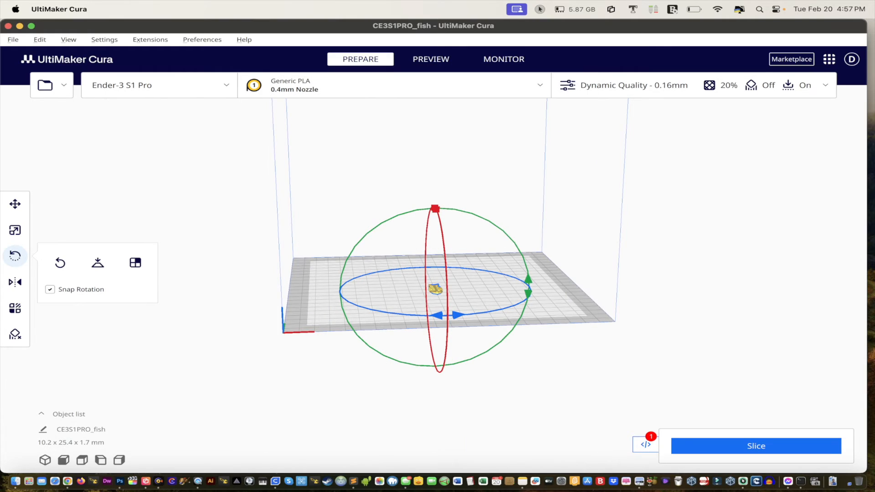
- Switch to Cursor Pro, view its version information and close it
{"action": "left_click", "coordinate": [743, 481]}
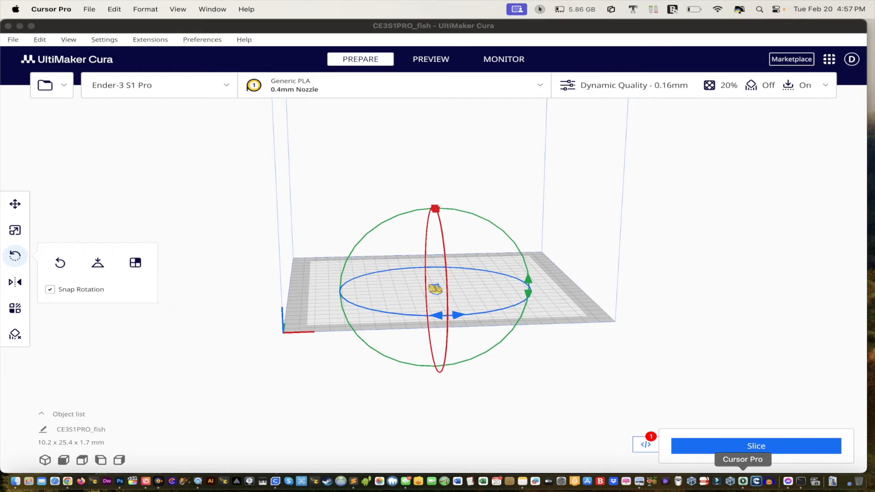
{"action": "right_click", "coordinate": [743, 481]}
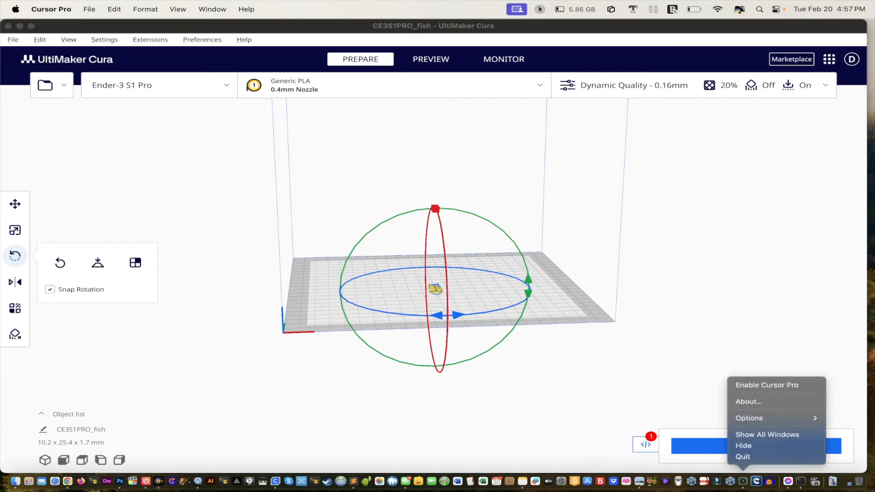
{"action": "left_click", "coordinate": [748, 400]}
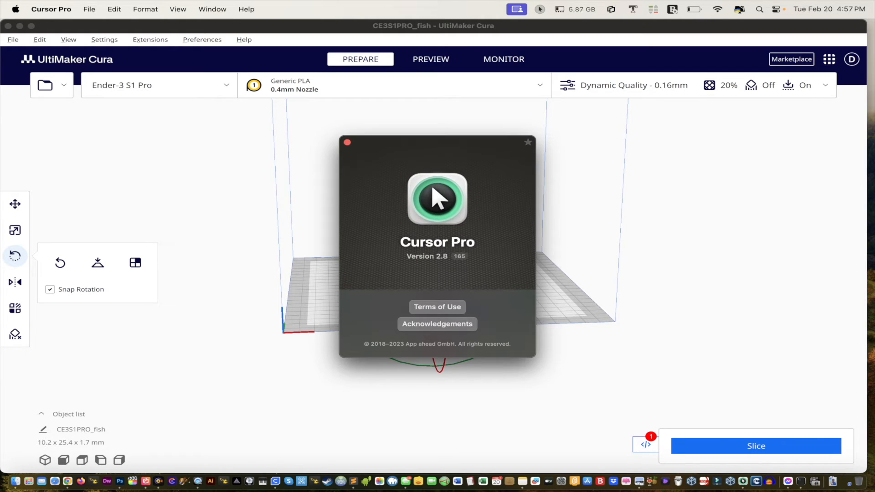
{"action": "left_click", "coordinate": [348, 142]}
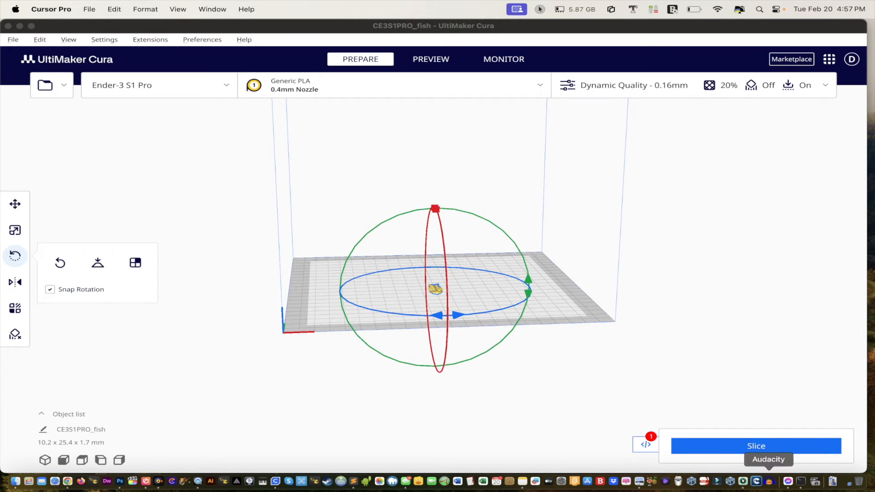
- Enable Cursor Pro's pointer highlighting and return to UltiMaker Cura
{"action": "right_click", "coordinate": [756, 481]}
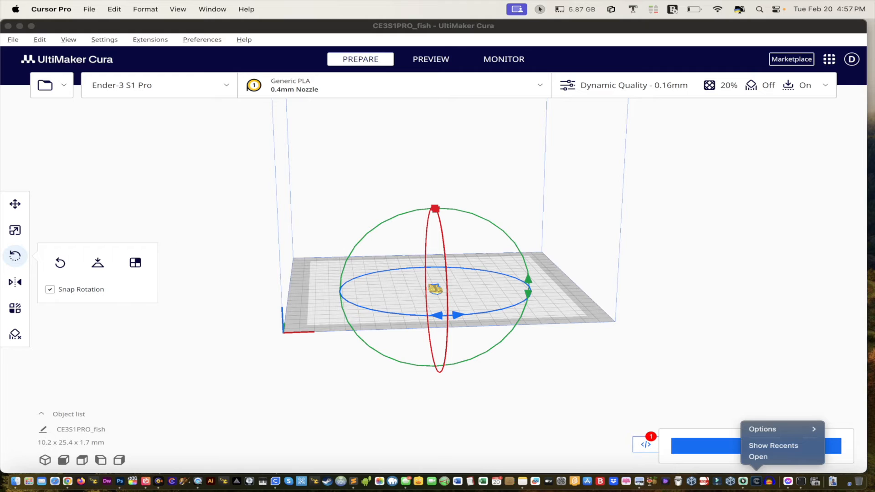
{"action": "left_click", "coordinate": [743, 481]}
{"action": "right_click", "coordinate": [743, 481]}
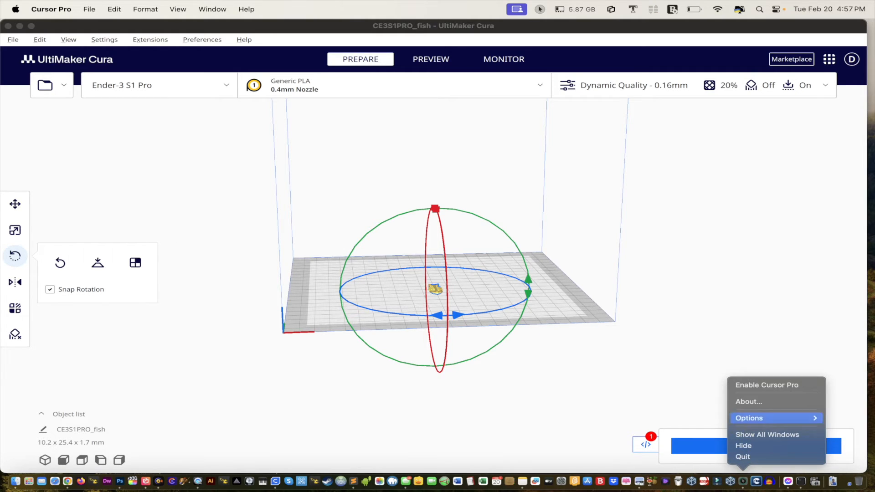
{"action": "left_click", "coordinate": [767, 385]}
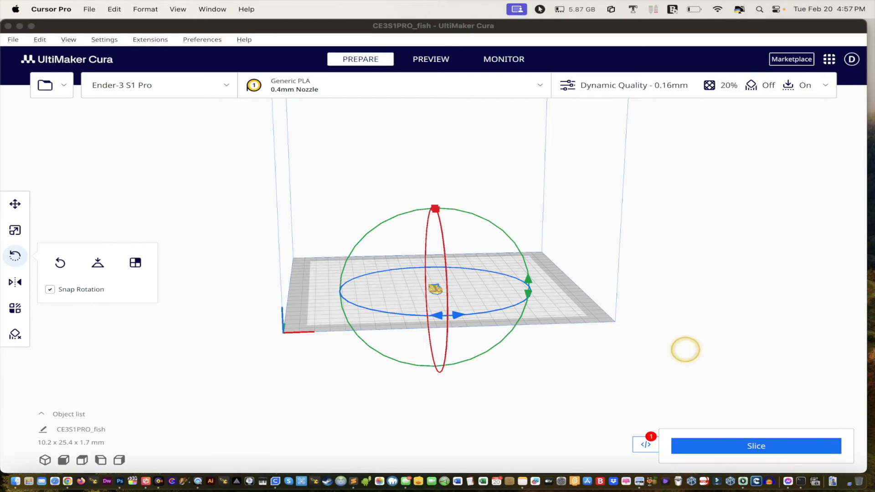
{"action": "left_click", "coordinate": [684, 349]}
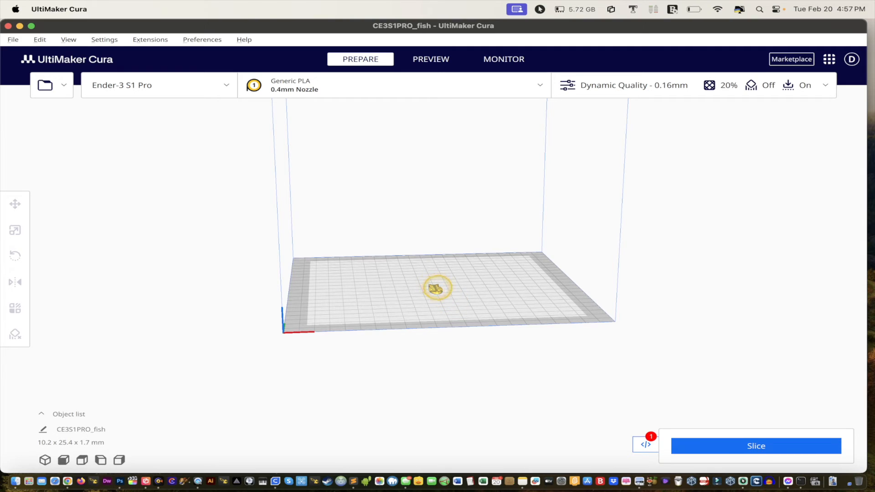
- Reset the fish model's rotation and lay it flat on the build plate again
{"action": "left_click", "coordinate": [436, 288]}
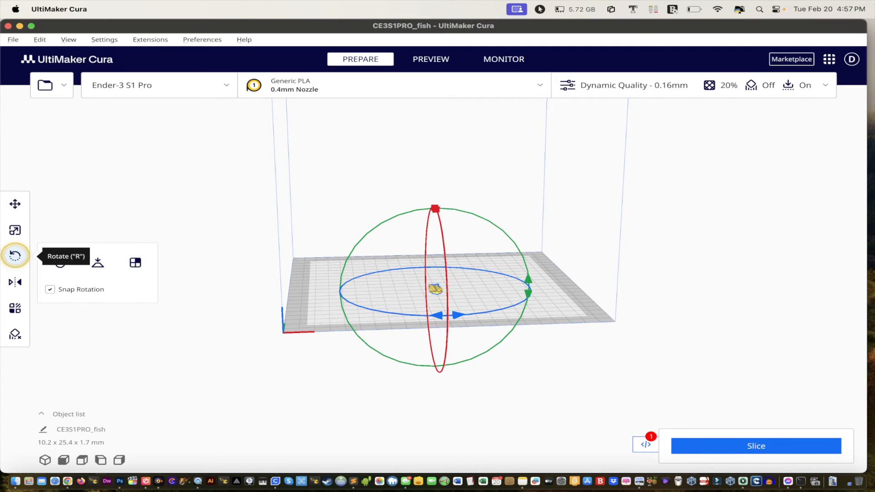
{"action": "left_click", "coordinate": [98, 264]}
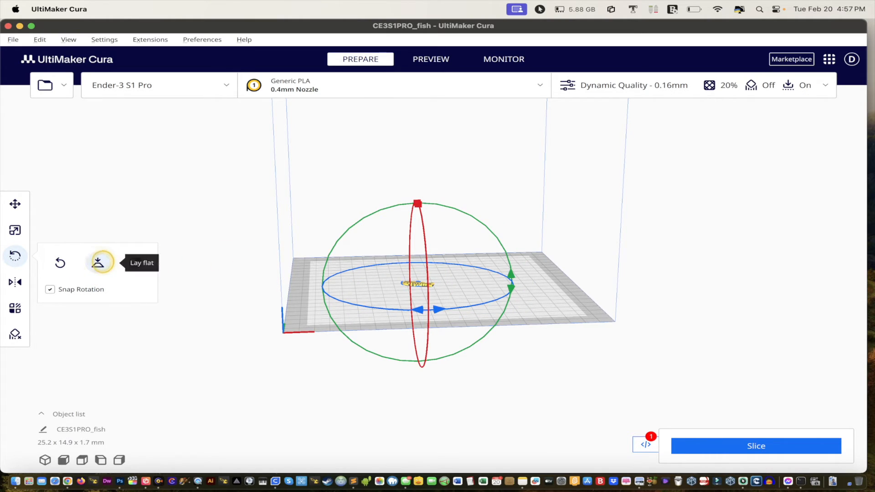
{"action": "left_click", "coordinate": [61, 262]}
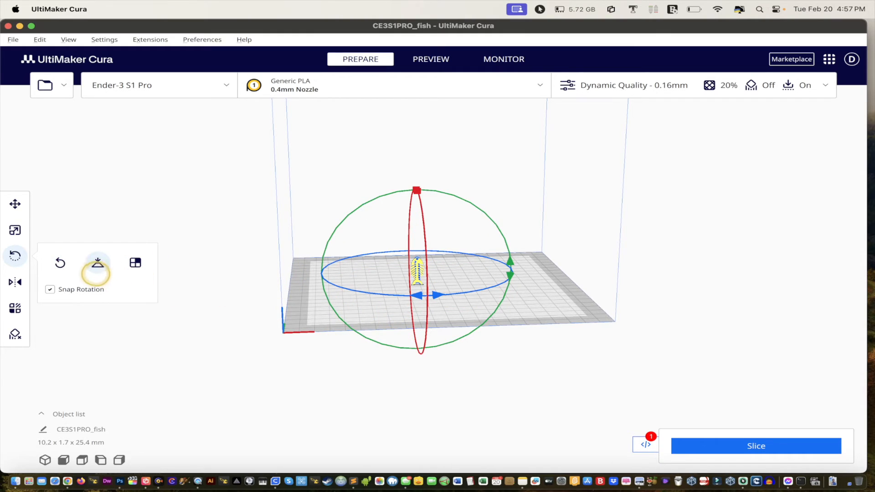
{"action": "left_click", "coordinate": [96, 267]}
{"action": "left_click", "coordinate": [96, 267]}
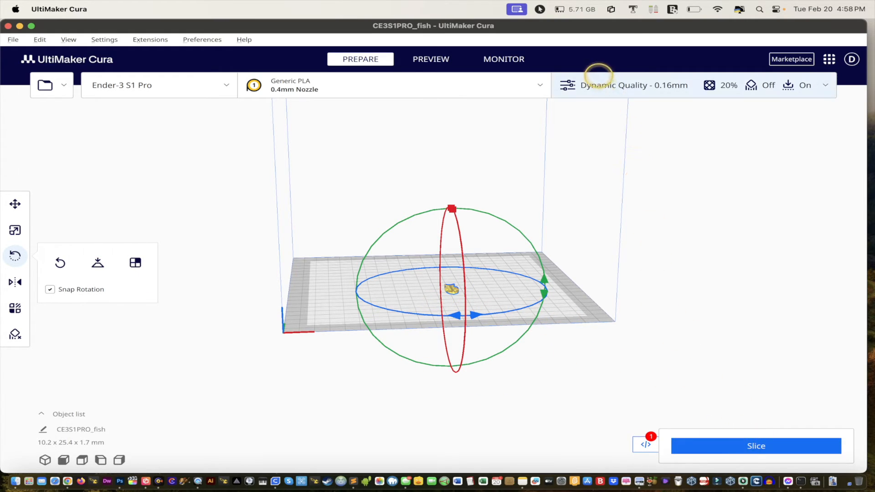
- Restore the altered print settings to the recommended values of the Dynamic Quality profile
{"action": "left_click", "coordinate": [612, 85]}
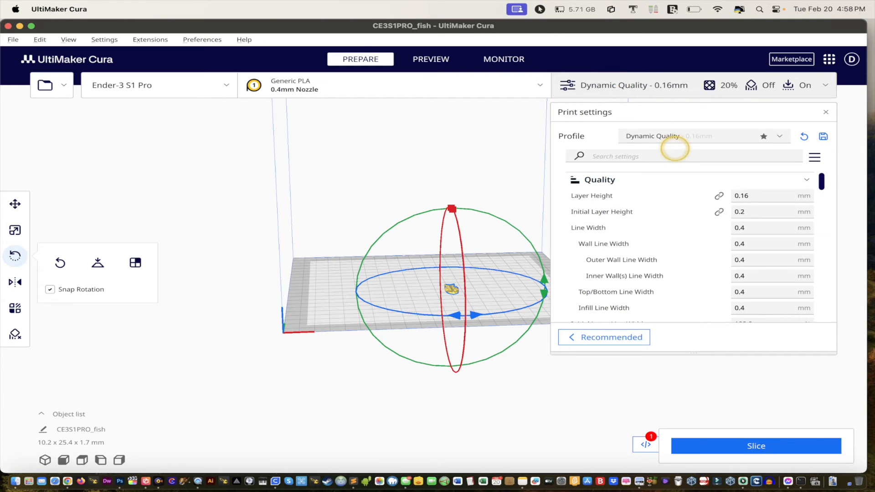
{"action": "left_click", "coordinate": [604, 335]}
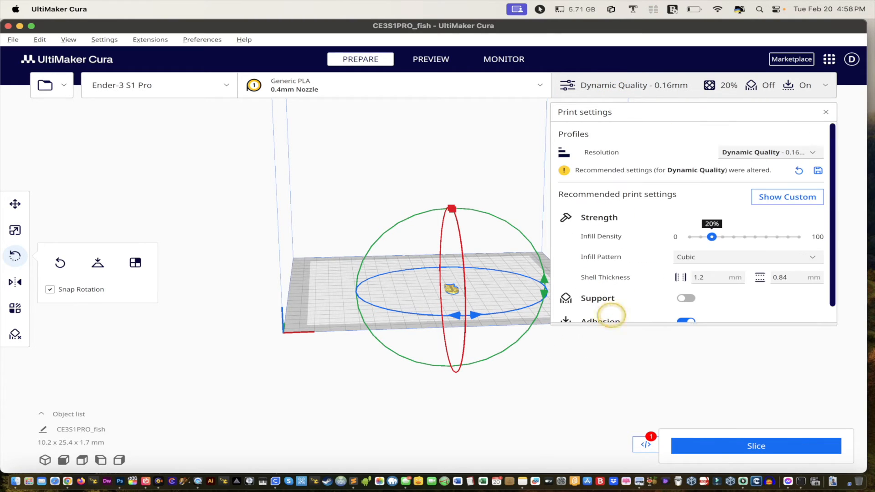
{"action": "left_click", "coordinate": [800, 171]}
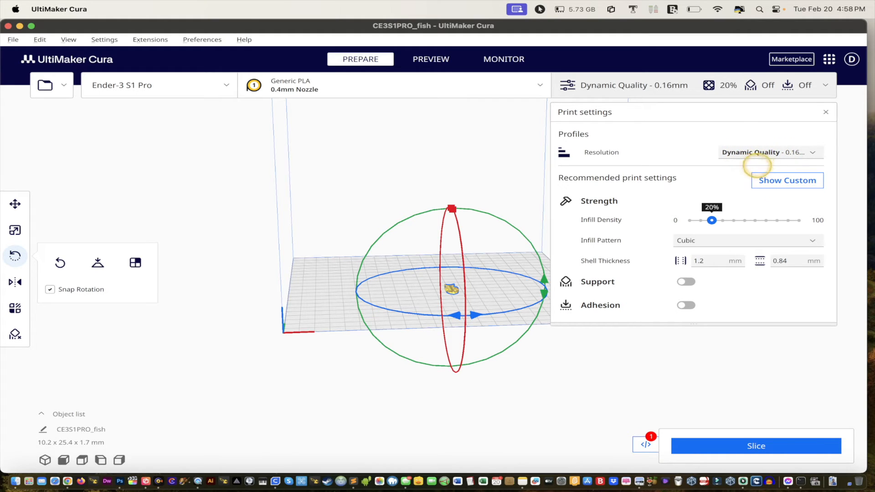
- Show the custom print settings, search them for "support" and examine the support options
{"action": "left_click", "coordinate": [774, 180]}
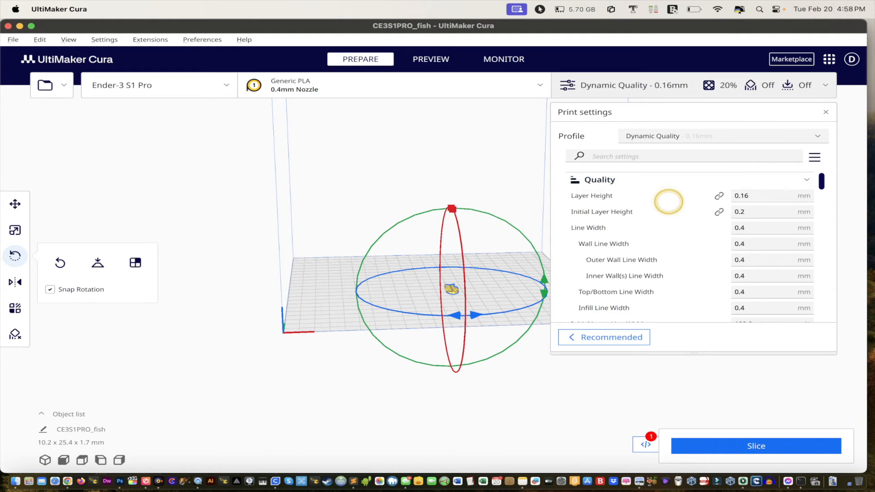
{"action": "scroll", "coordinate": [668, 201], "scroll_direction": "down", "scroll_amount": 3}
{"action": "scroll", "coordinate": [668, 201], "scroll_direction": "up", "scroll_amount": 5}
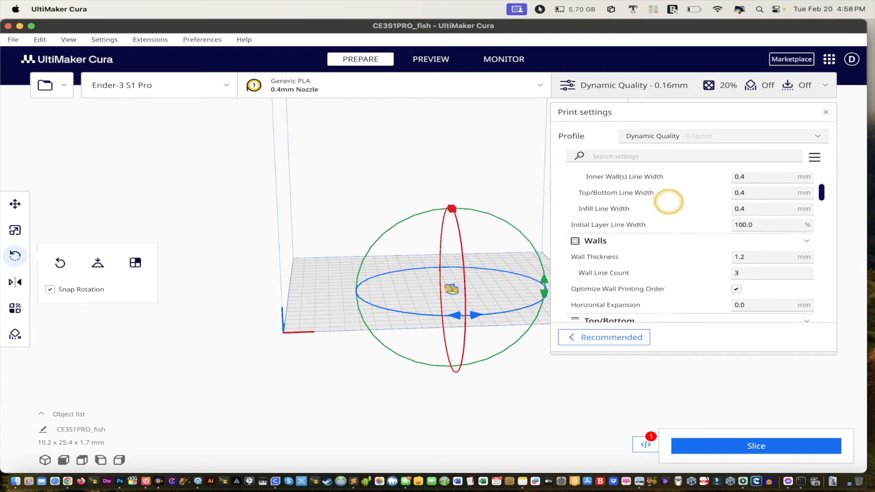
{"action": "left_click", "coordinate": [619, 157]}
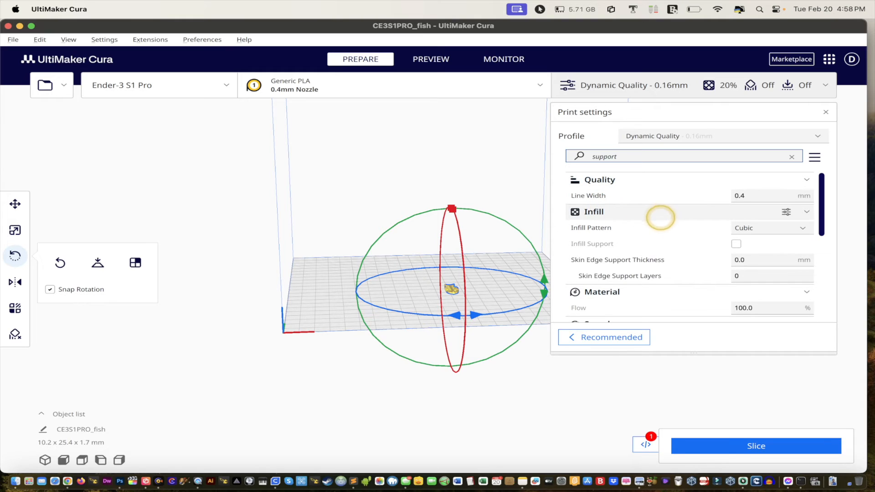
{"action": "scroll", "coordinate": [661, 227], "scroll_direction": "down", "scroll_amount": 5}
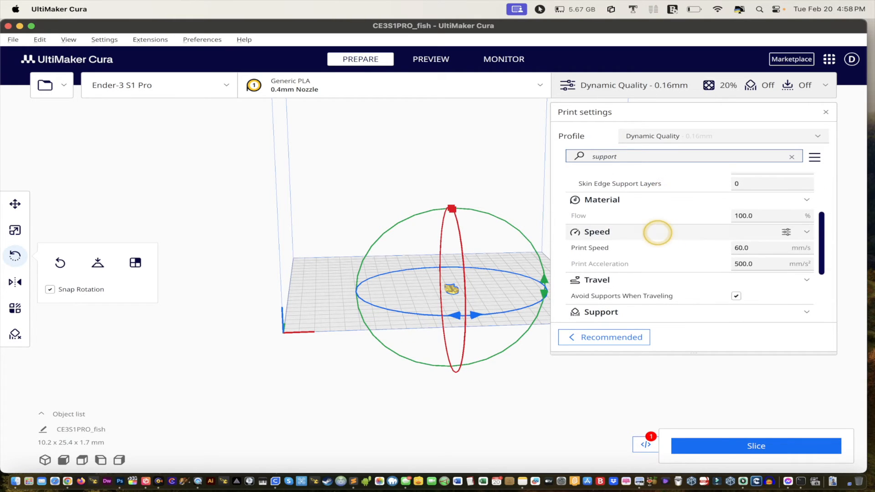
{"action": "scroll", "coordinate": [658, 233], "scroll_direction": "down", "scroll_amount": 3}
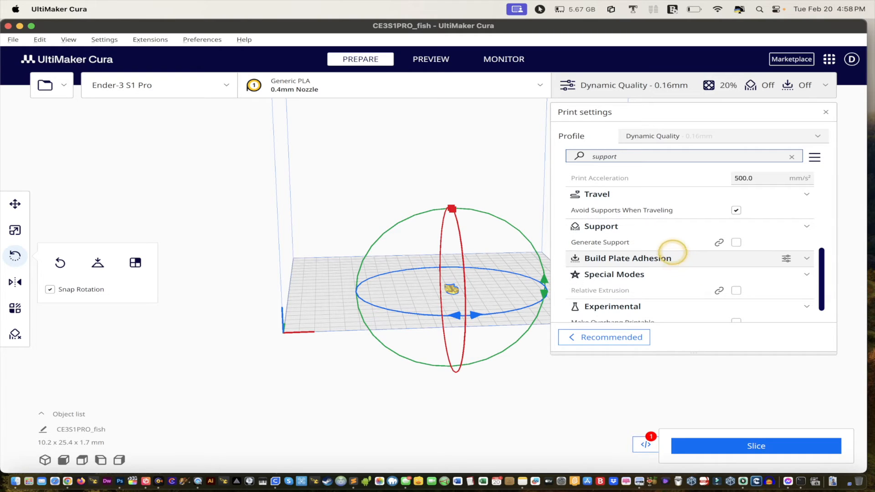
{"action": "scroll", "coordinate": [666, 233], "scroll_direction": "down", "scroll_amount": 1}
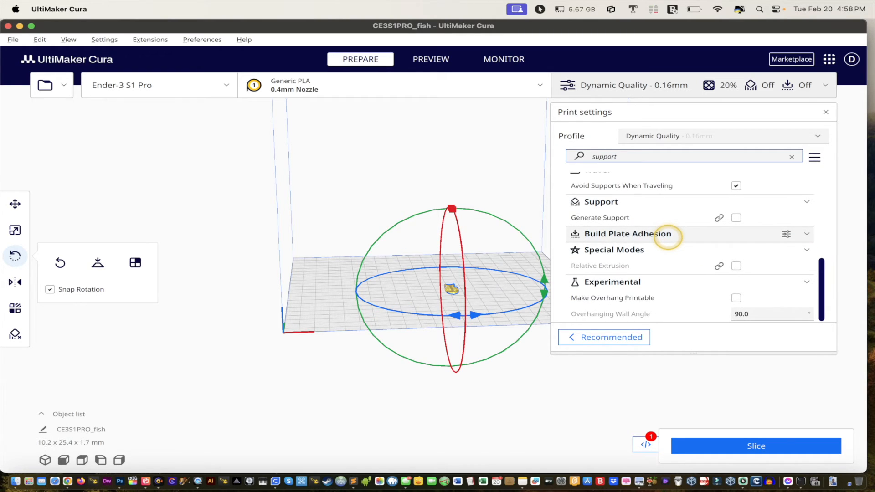
- Search the print settings for "skirt" and "build plat", examine the Build Plate Adhesion Type, and close the settings
{"action": "scroll", "coordinate": [666, 234], "scroll_direction": "up", "scroll_amount": 8}
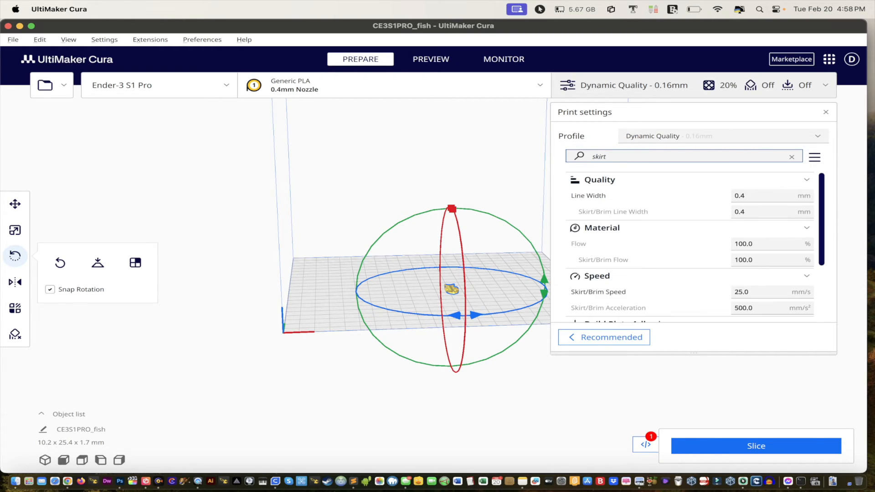
{"action": "scroll", "coordinate": [651, 240], "scroll_direction": "down", "scroll_amount": 3}
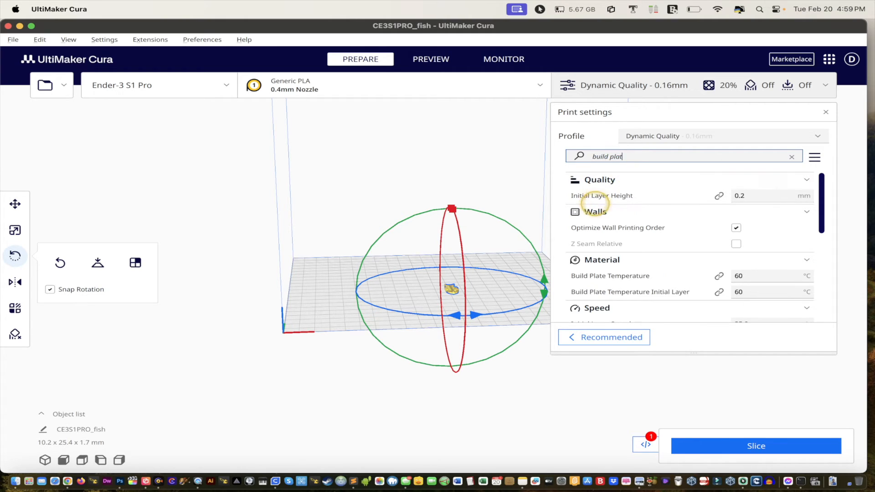
{"action": "scroll", "coordinate": [597, 202], "scroll_direction": "down", "scroll_amount": 10}
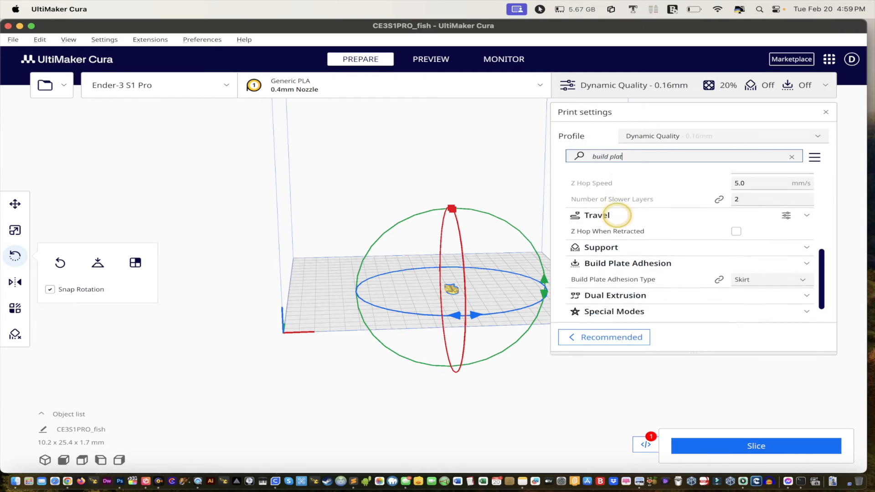
{"action": "scroll", "coordinate": [616, 215], "scroll_direction": "down", "scroll_amount": 2}
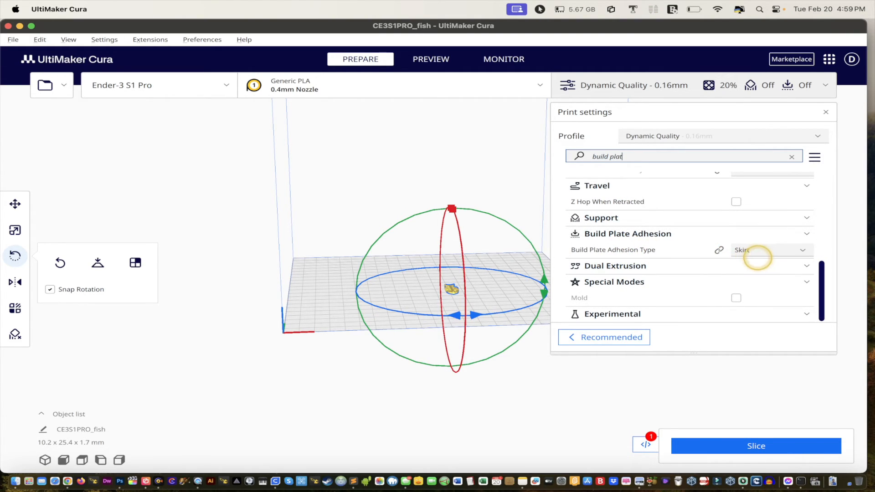
{"action": "mouse_move", "coordinate": [759, 249]}
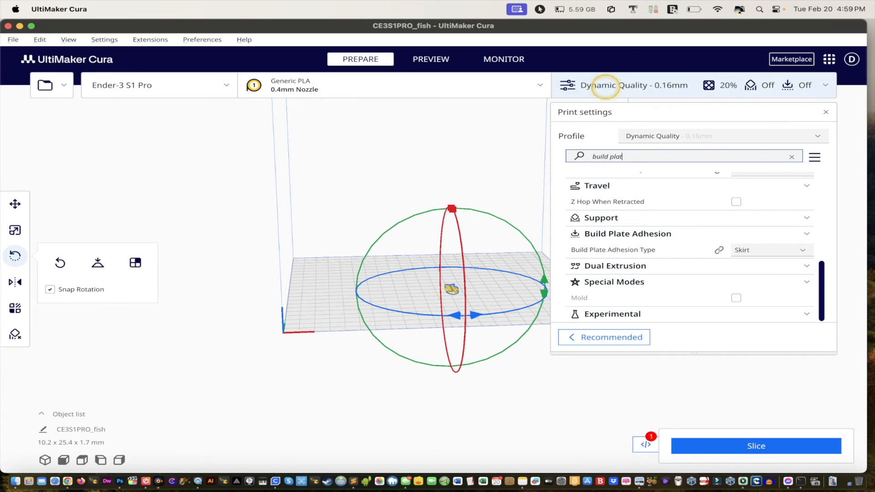
{"action": "left_click", "coordinate": [607, 85]}
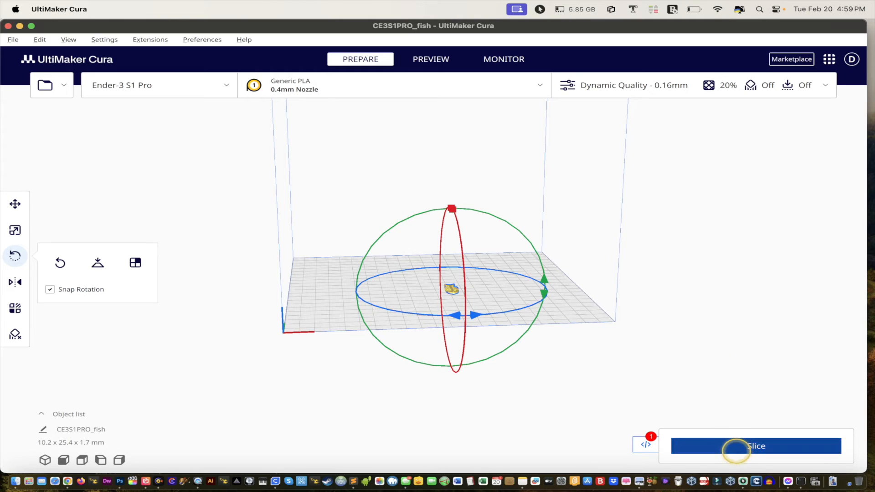
- Slice the fish model and save its G-code to the Desktop under the name fish
{"action": "left_click", "coordinate": [735, 448]}
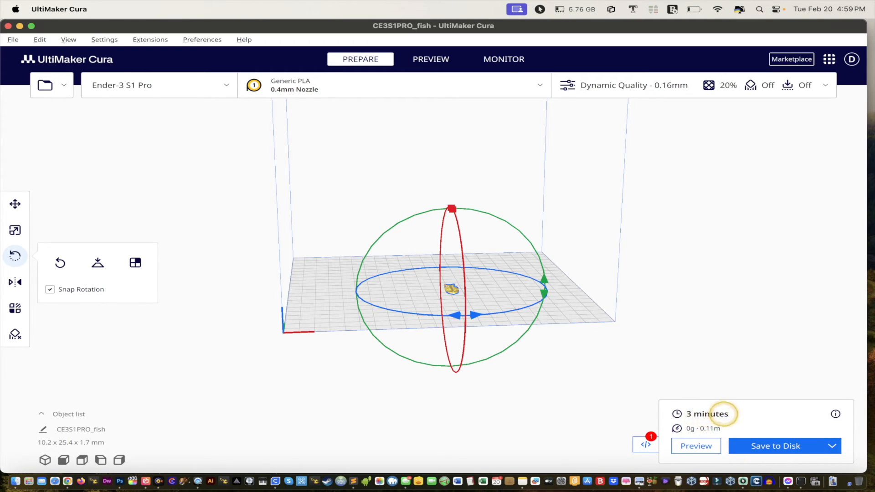
{"action": "left_click", "coordinate": [779, 447]}
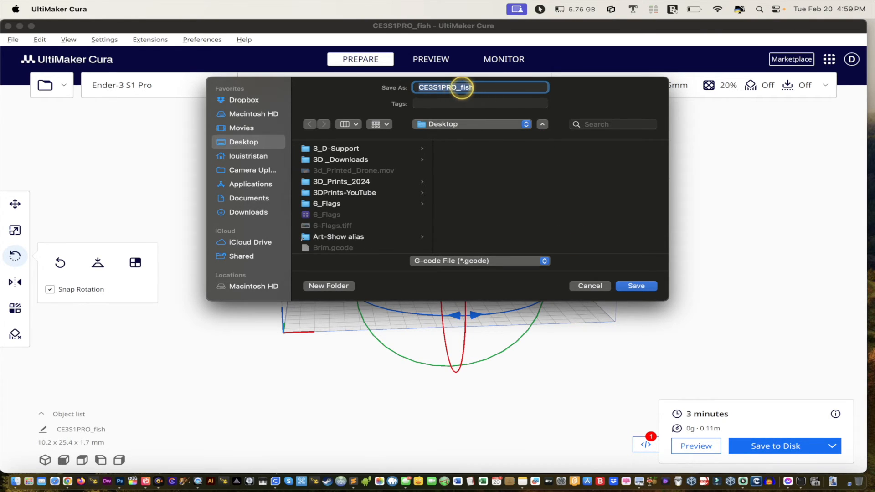
{"action": "left_click", "coordinate": [460, 87]}
{"action": "left_click_drag", "start_coordinate": [463, 87], "coordinate": [409, 88]}
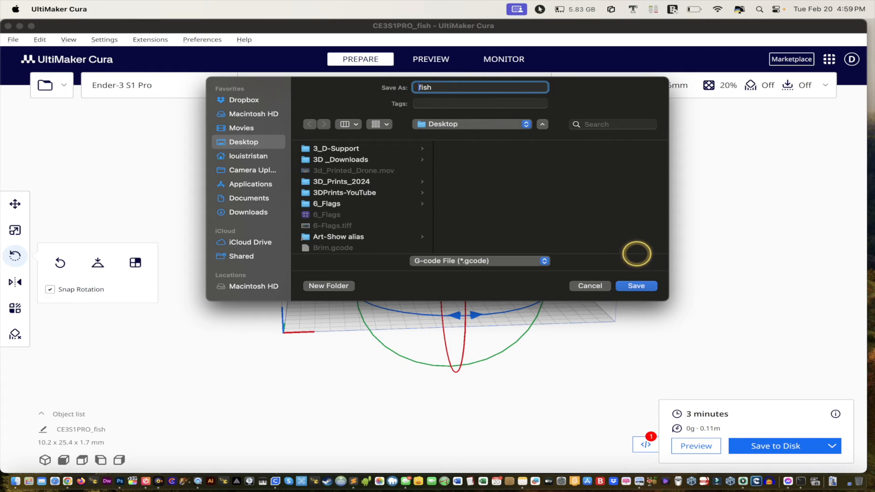
{"action": "left_click", "coordinate": [637, 283]}
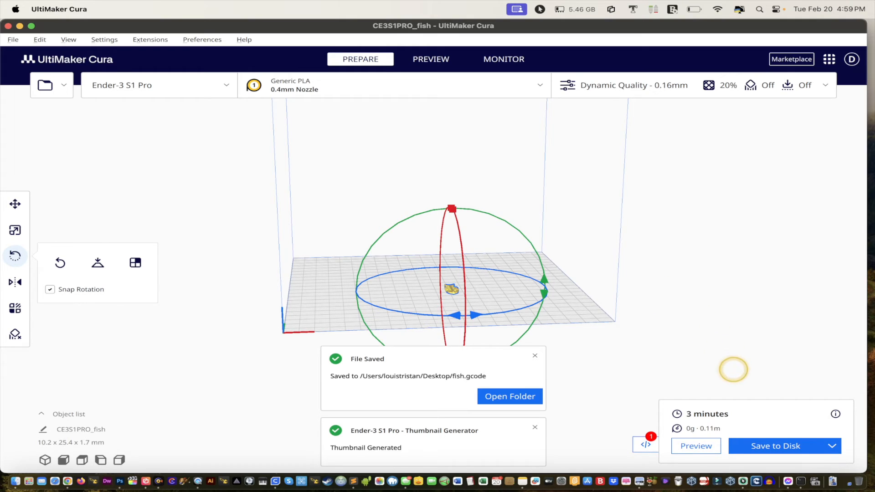
- Save another copy of the sliced G-code to the Desktop under the name Skirt
{"action": "left_click", "coordinate": [769, 437]}
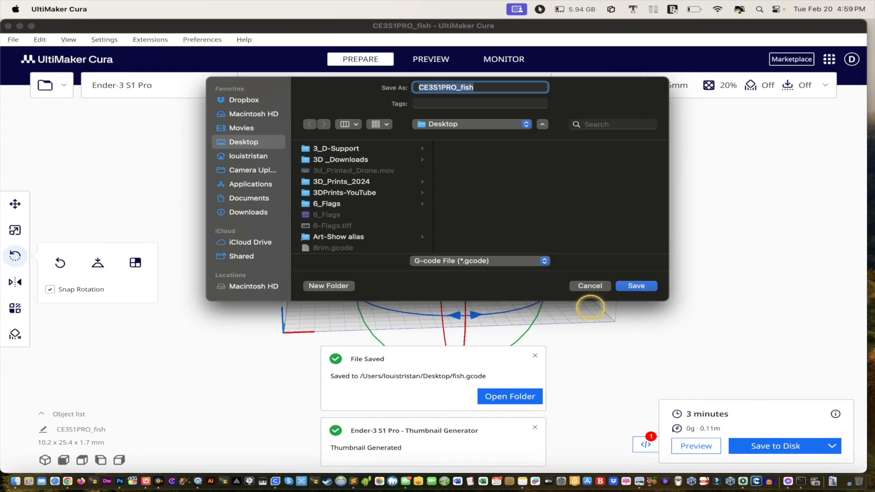
{"action": "type", "text": "Skirt"}
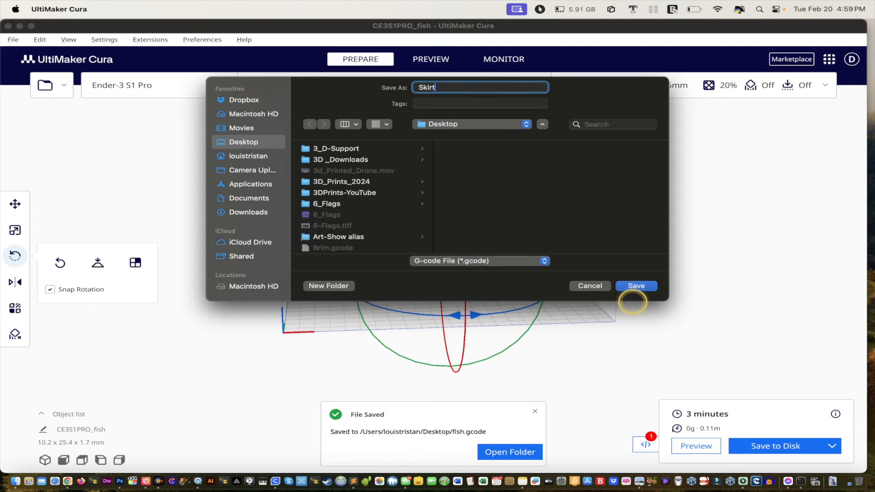
{"action": "left_click", "coordinate": [636, 286]}
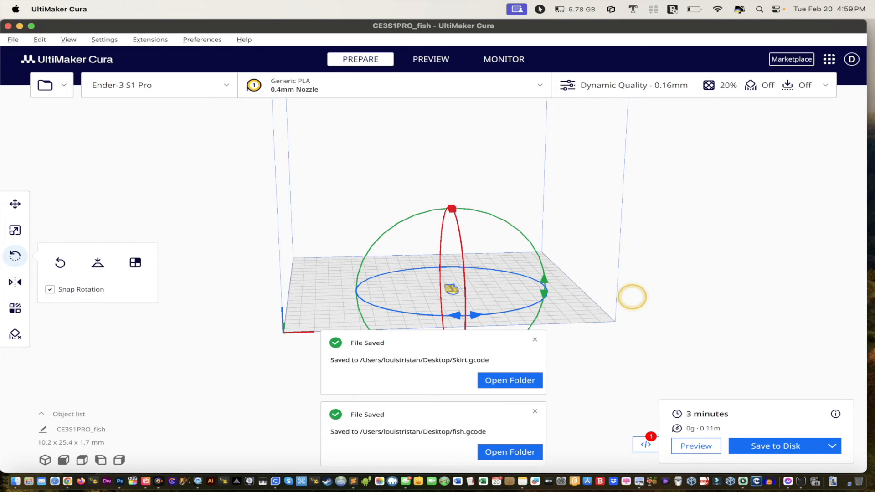
- Show the overview of all open windows on the desktop
{"action": "key", "text": "ctrl+Up"}
{"action": "key", "text": "ctrl+Up"}
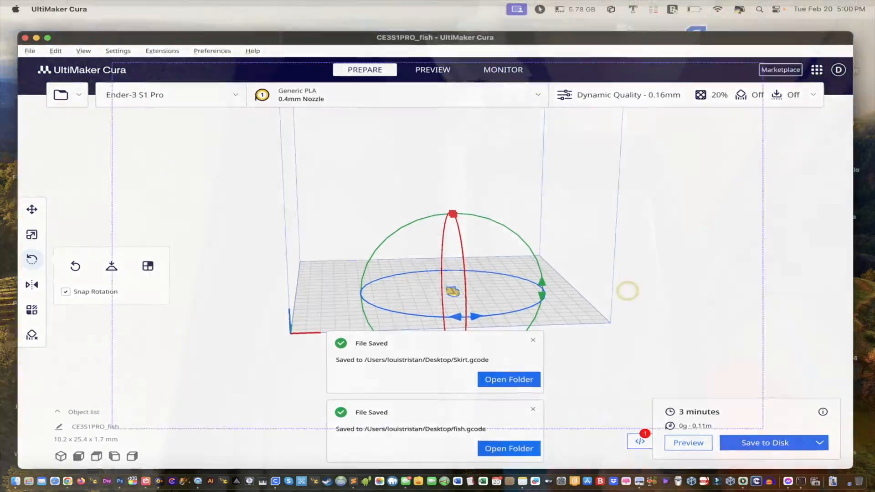